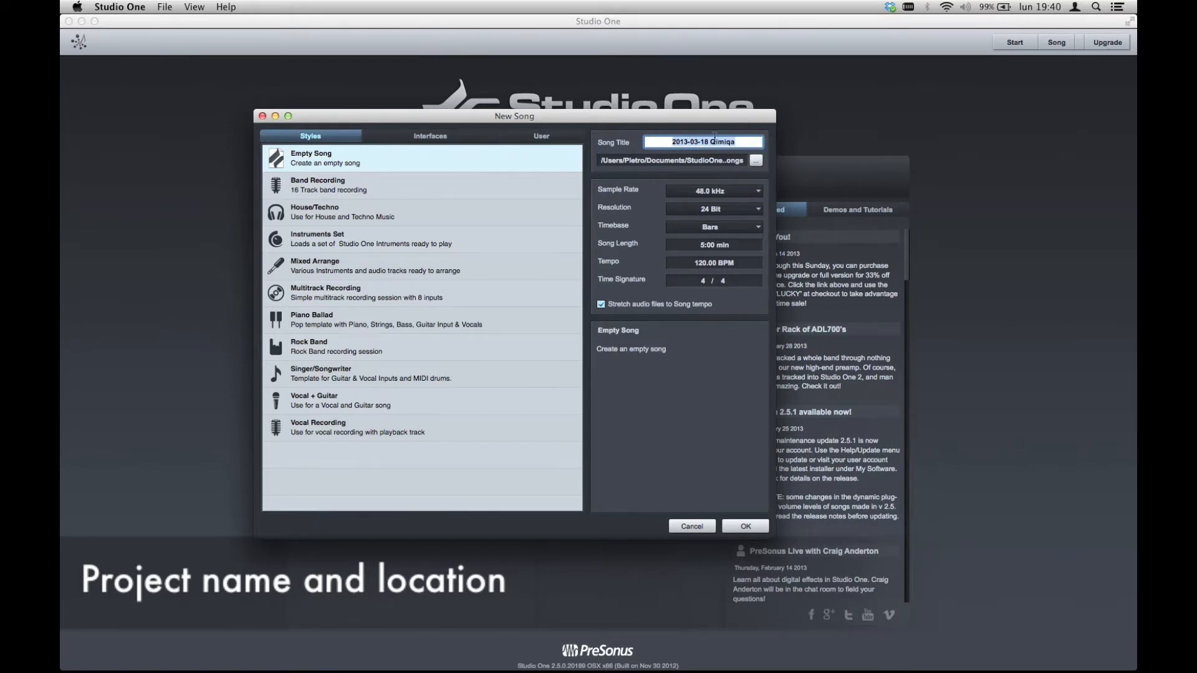
Title the new song "Assignment Week 2" and set its save location to the Studio One folder inside Musica
{"action": "type", "text": "Assignment Week 2"}
{"action": "left_click", "coordinate": [754, 161]}
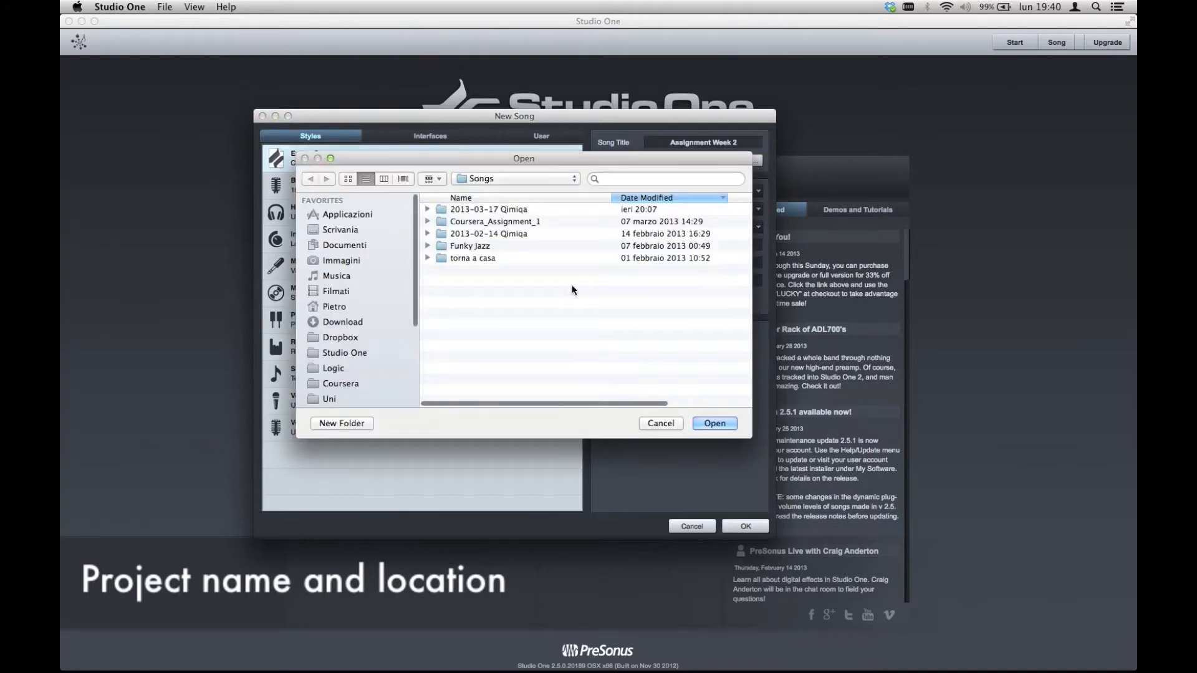
{"action": "key", "text": "super+Up"}
{"action": "key", "text": "super+Up"}
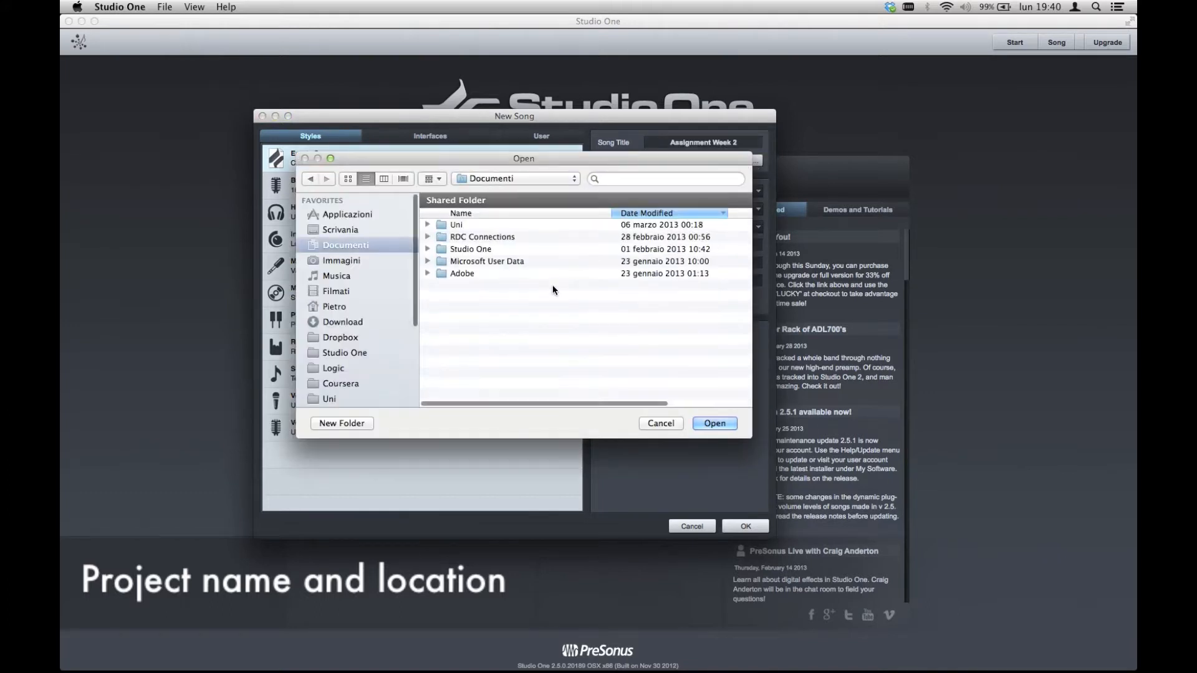
{"action": "key", "text": "super+Up"}
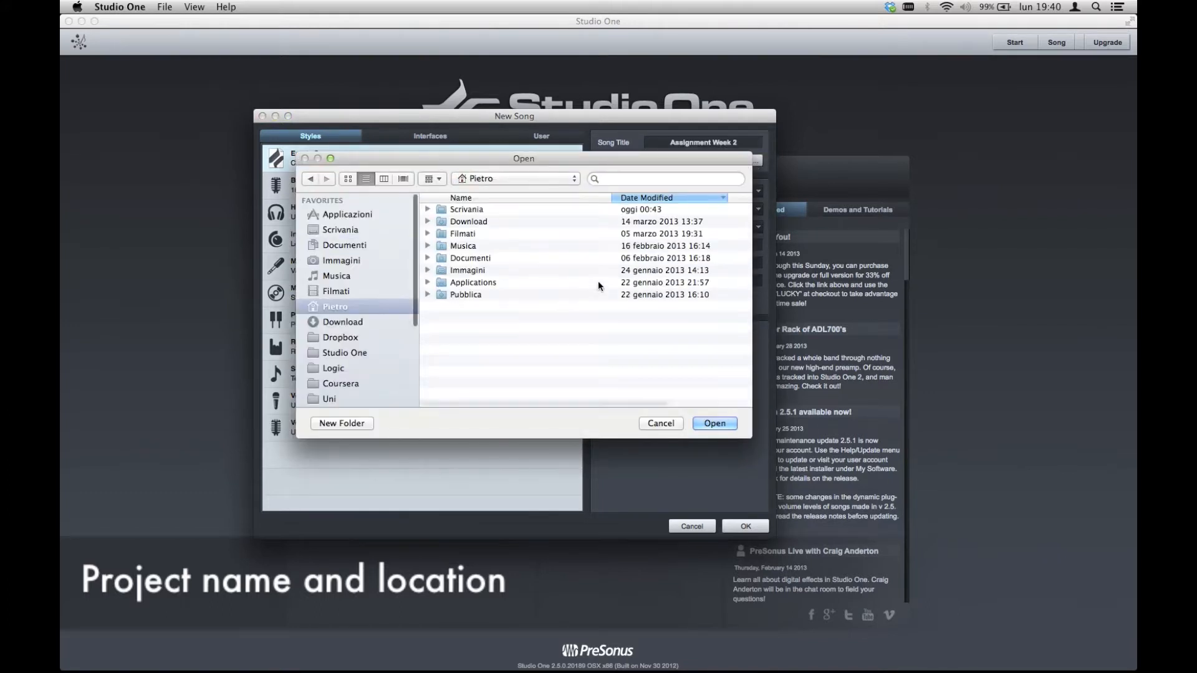
{"action": "double_click", "coordinate": [461, 248]}
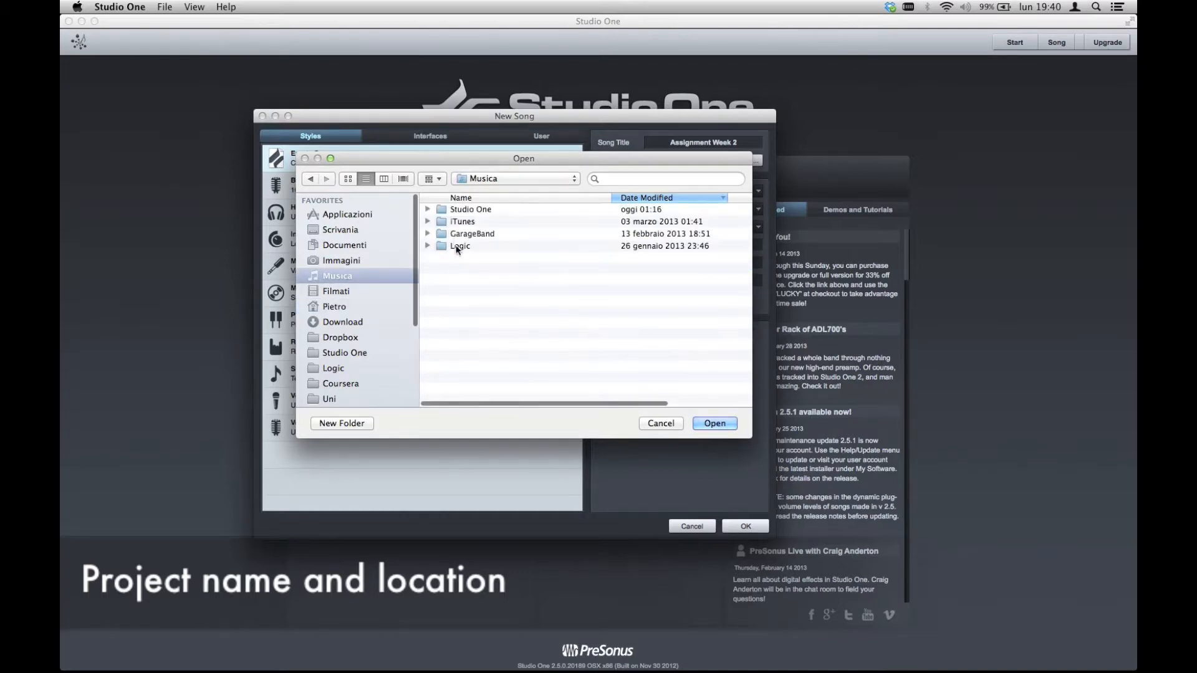
{"action": "double_click", "coordinate": [467, 209]}
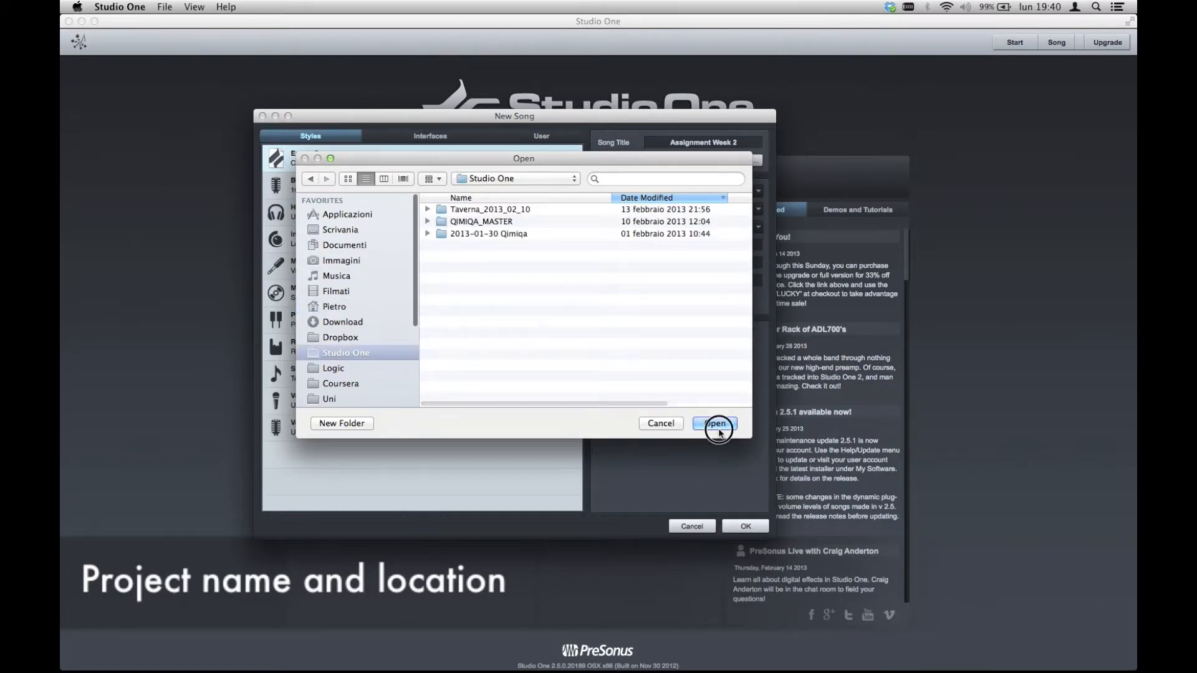
{"action": "left_click", "coordinate": [715, 425]}
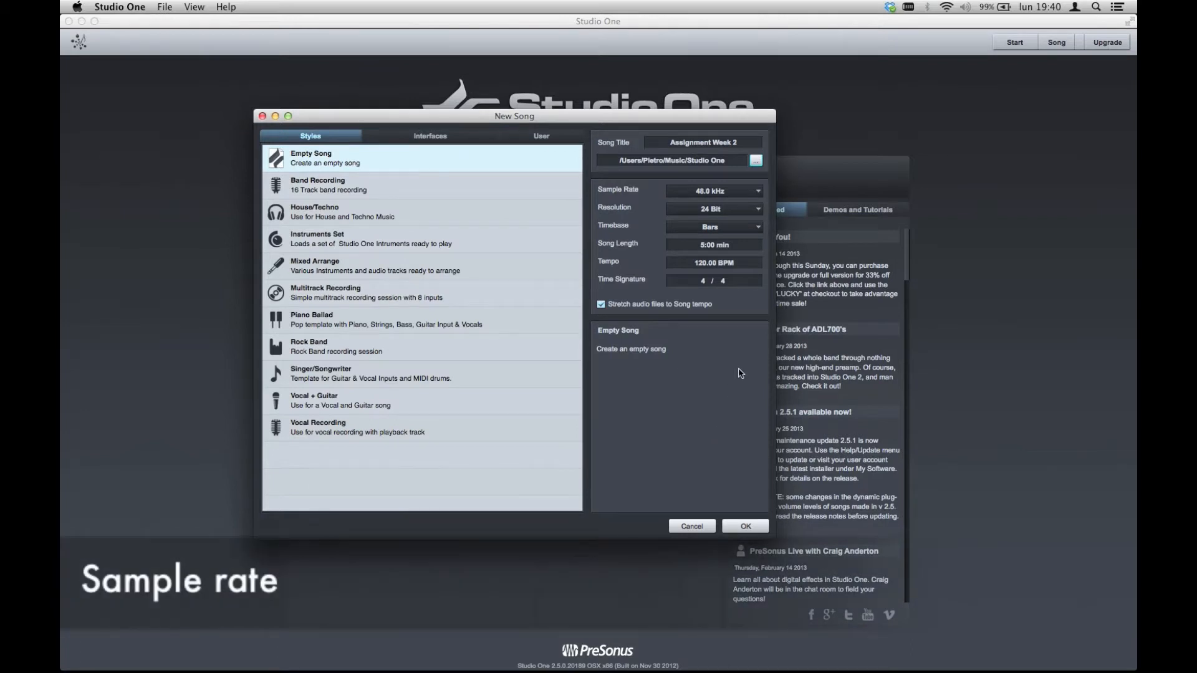
Create the empty song with a 48.0 kHz sample rate and 24 Bit resolution
{"action": "left_click", "coordinate": [725, 191]}
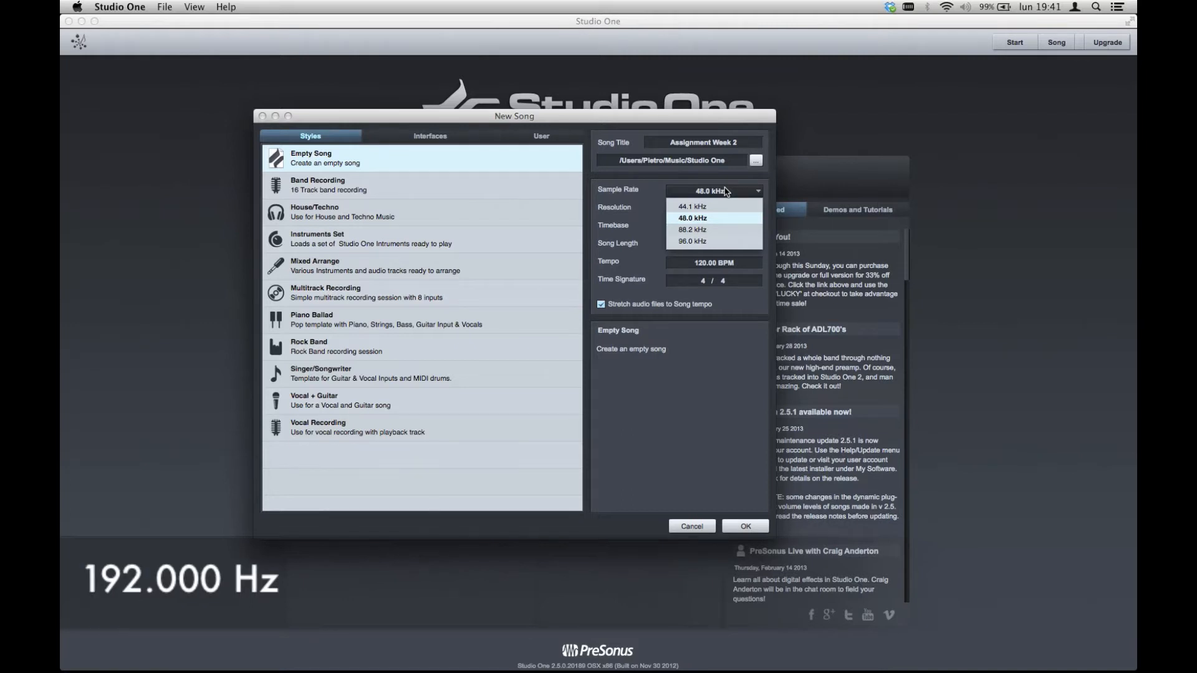
{"action": "left_click", "coordinate": [713, 209]}
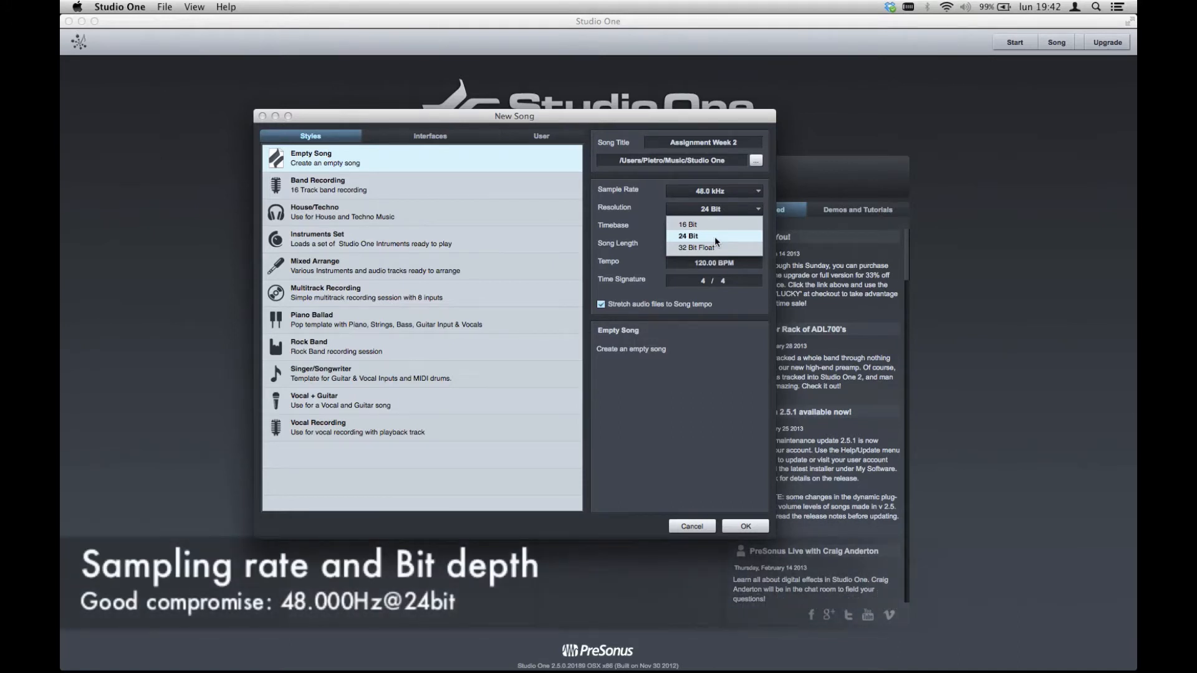
{"action": "left_click", "coordinate": [714, 237]}
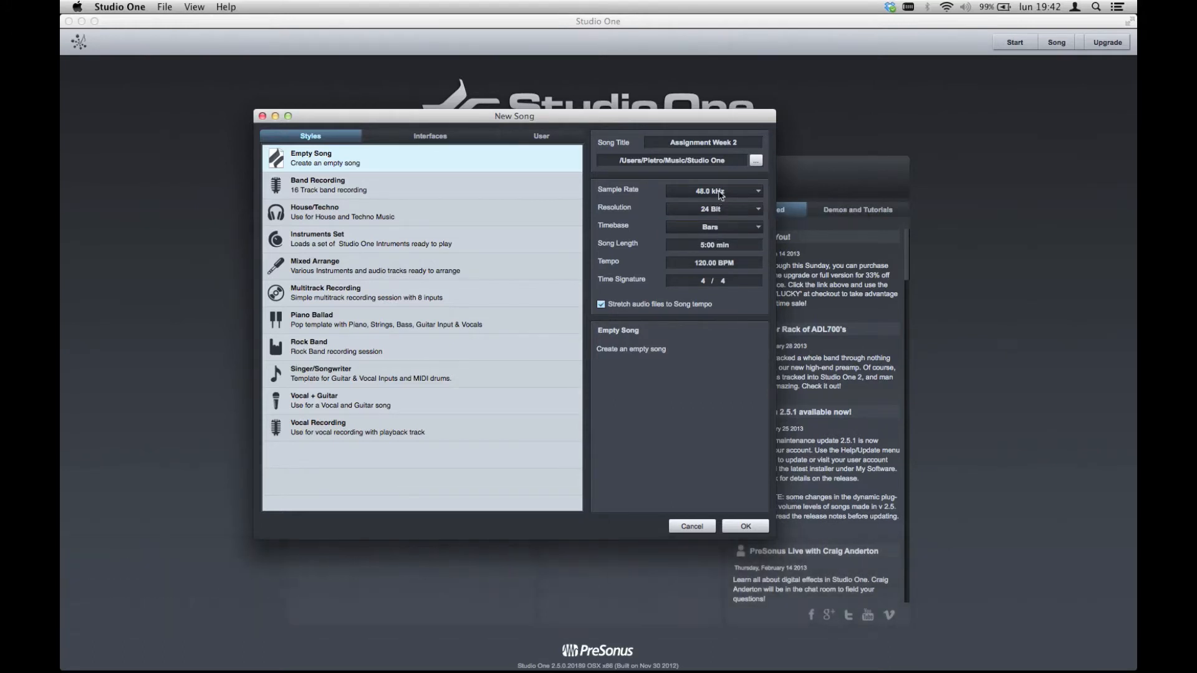
{"action": "left_click", "coordinate": [743, 528]}
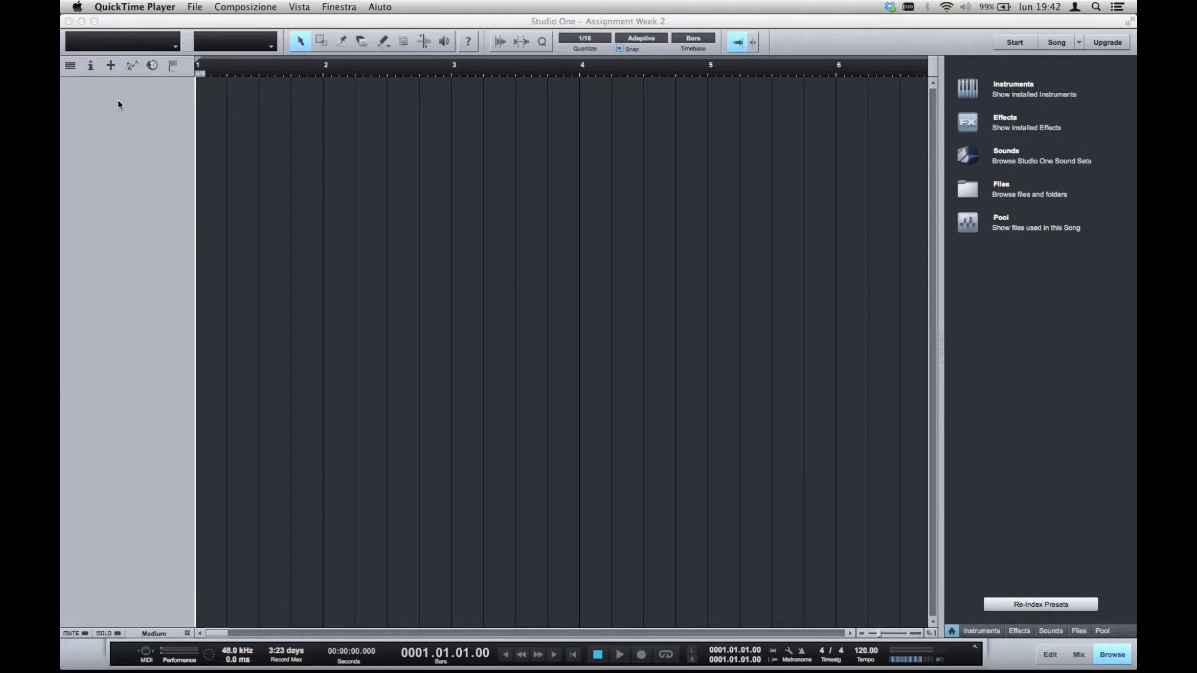
Add one mono audio track named Mic1 with Input 1 as its input and Main Out as its output
{"action": "left_click", "coordinate": [118, 101]}
{"action": "left_click", "coordinate": [110, 64]}
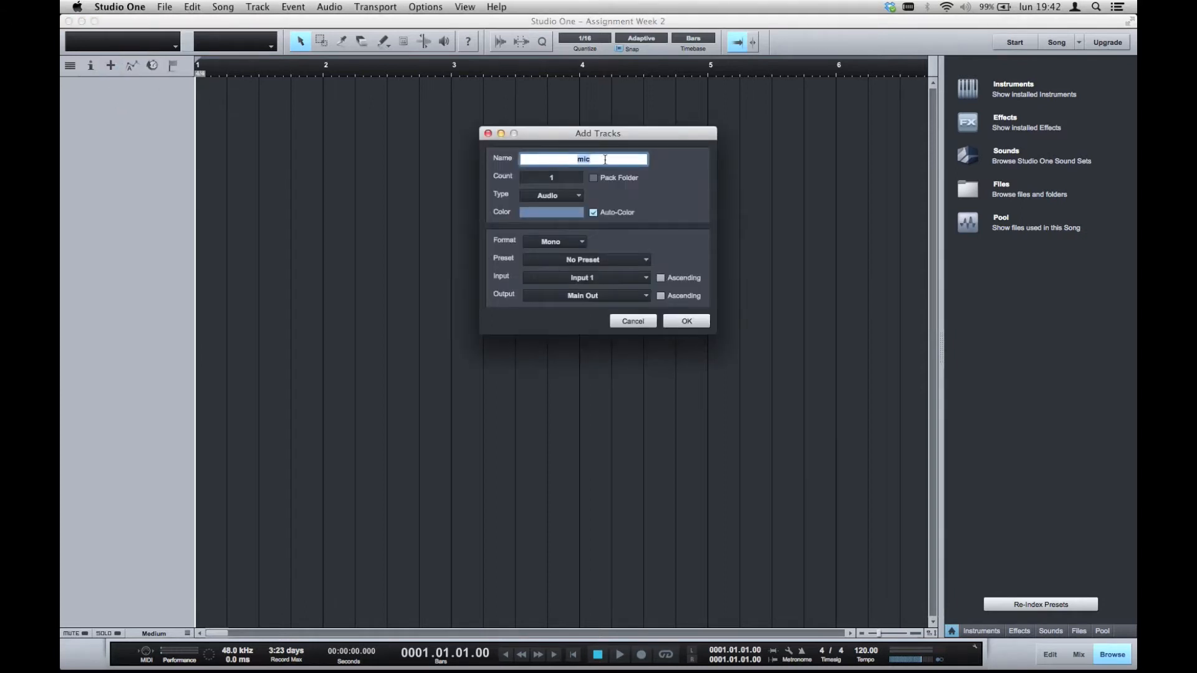
{"action": "type", "text": "Mic1"}
{"action": "left_click", "coordinate": [608, 282]}
{"action": "left_click", "coordinate": [608, 282]}
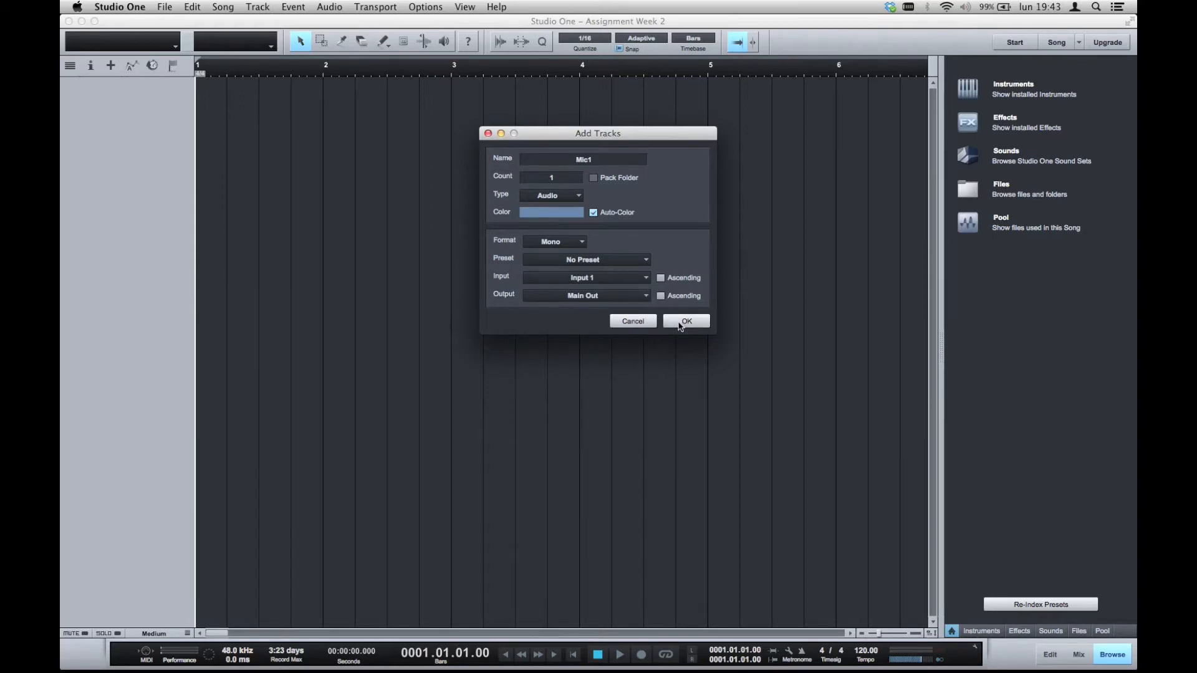
{"action": "left_click", "coordinate": [684, 322]}
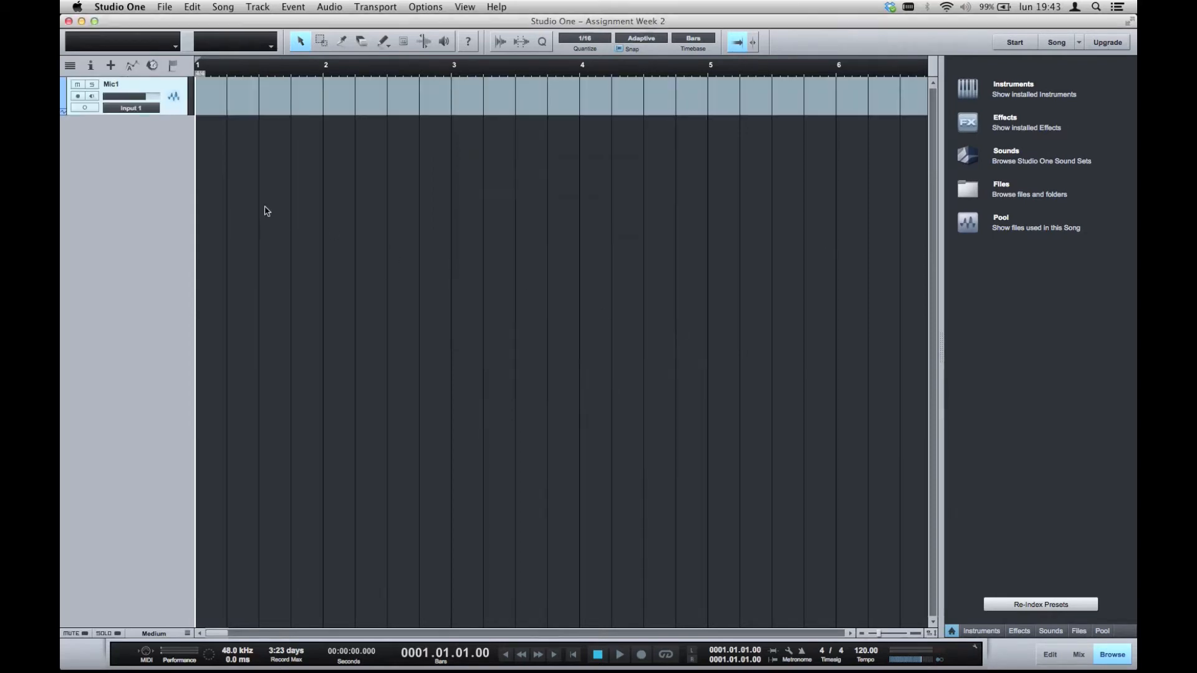
Arm the Mic1 track, record a short take from bar 1, and stop the transport
{"action": "left_click", "coordinate": [79, 96]}
{"action": "left_click", "coordinate": [92, 96]}
{"action": "left_click", "coordinate": [642, 654]}
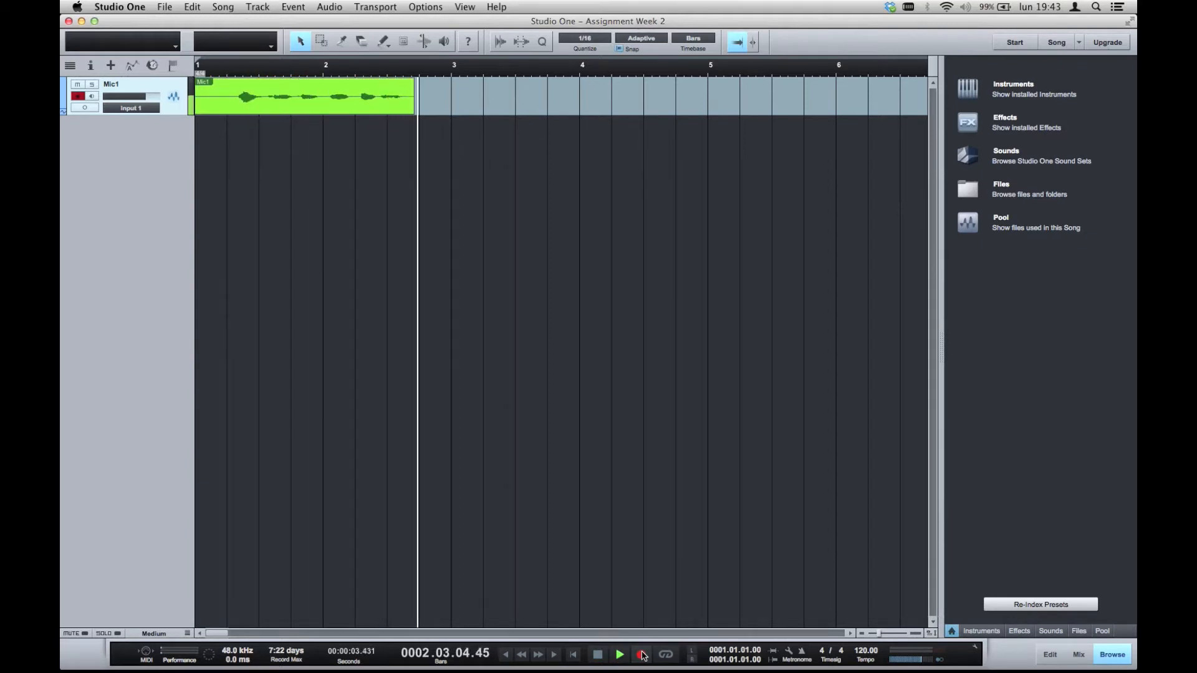
{"action": "left_click", "coordinate": [643, 656]}
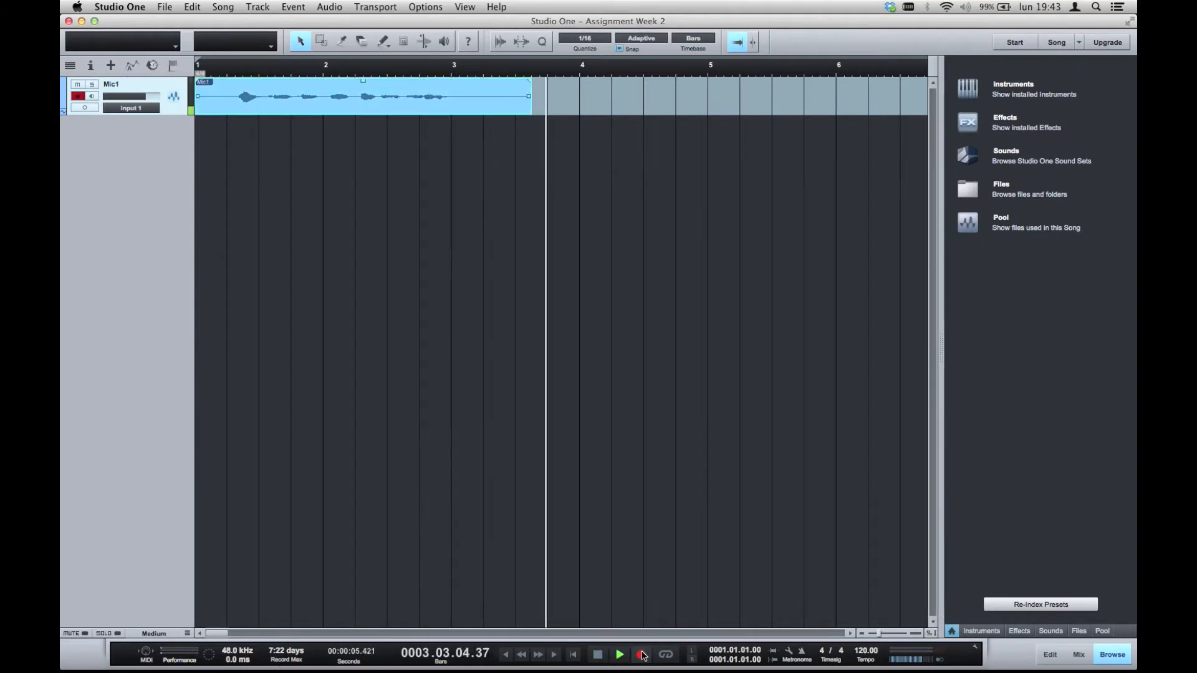
{"action": "key", "text": "space"}
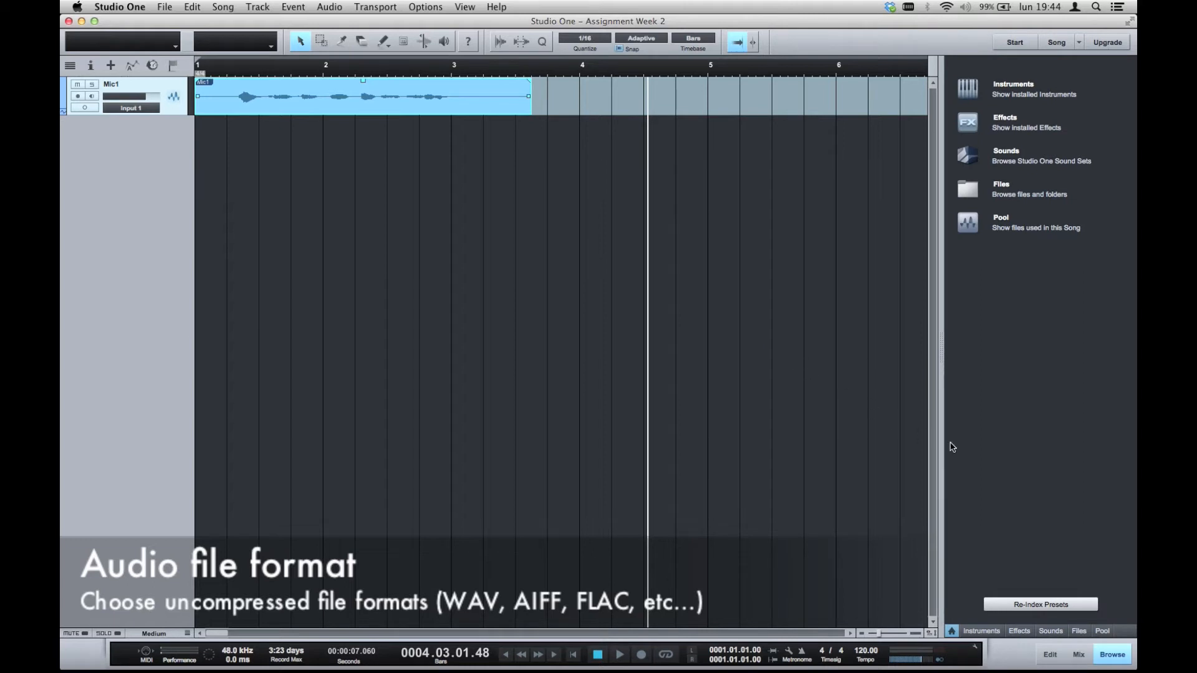
Check the file format details of the recorded Mic1 clip in the song's pool
{"action": "left_click", "coordinate": [1103, 632]}
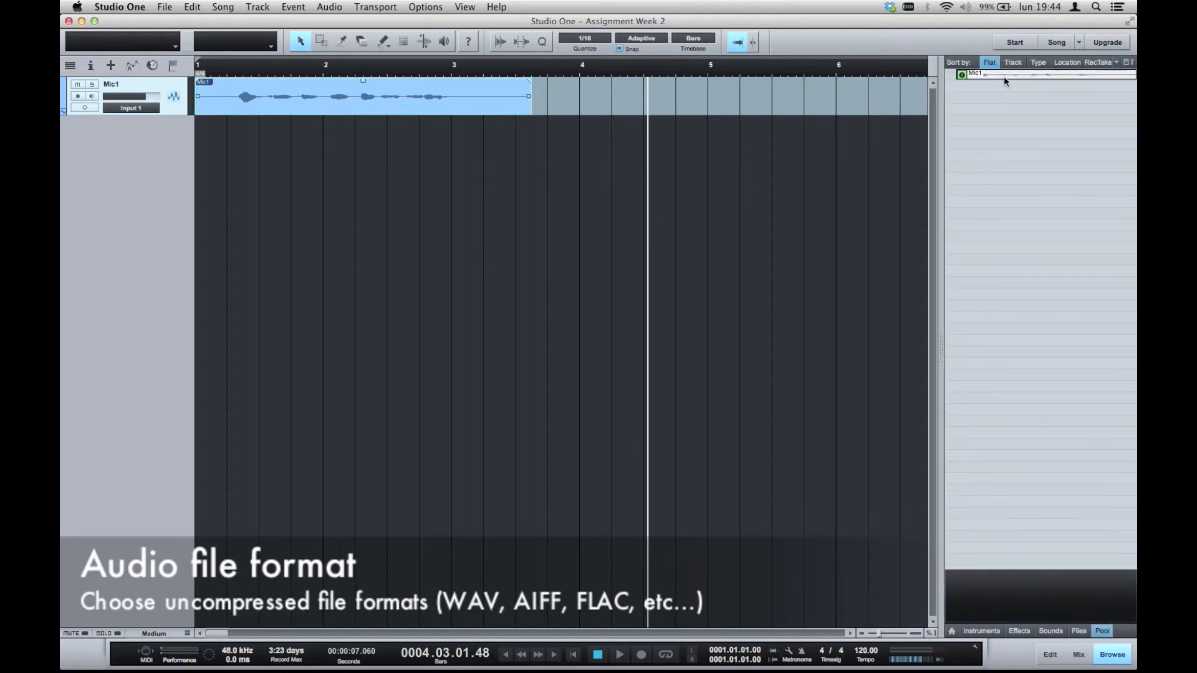
{"action": "left_click", "coordinate": [992, 76]}
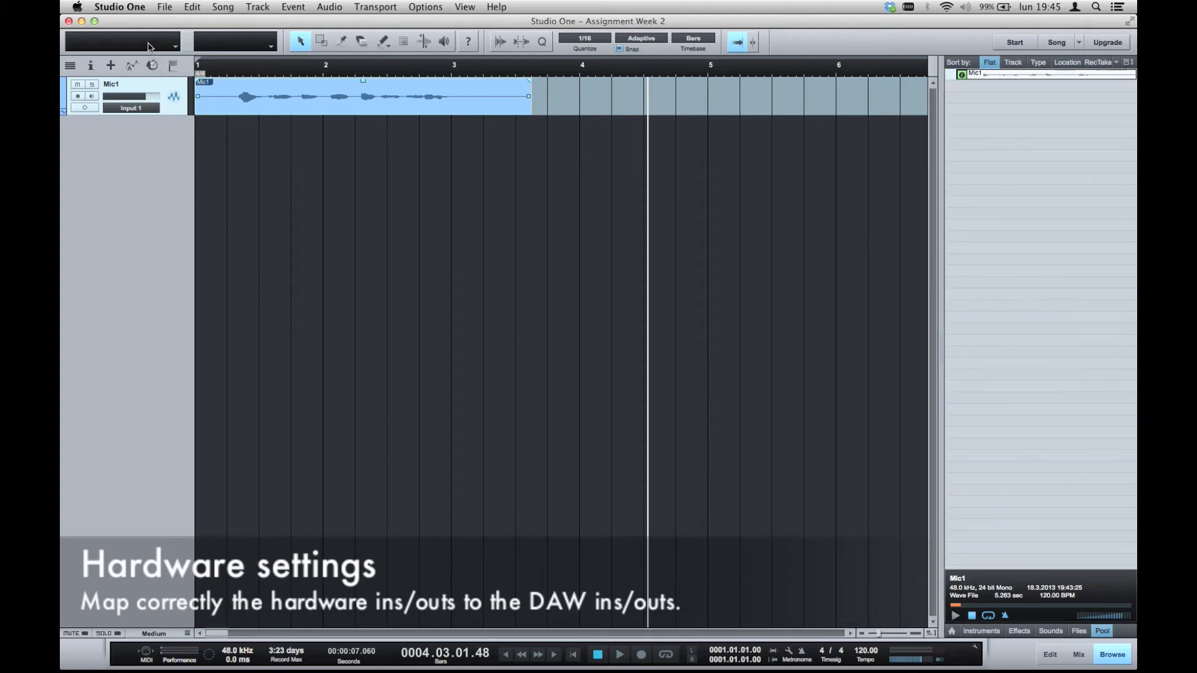
Review how the PreSonus FireStudio hardware inputs and outputs are mapped in the song's audio I/O setup
{"action": "left_click", "coordinate": [137, 9]}
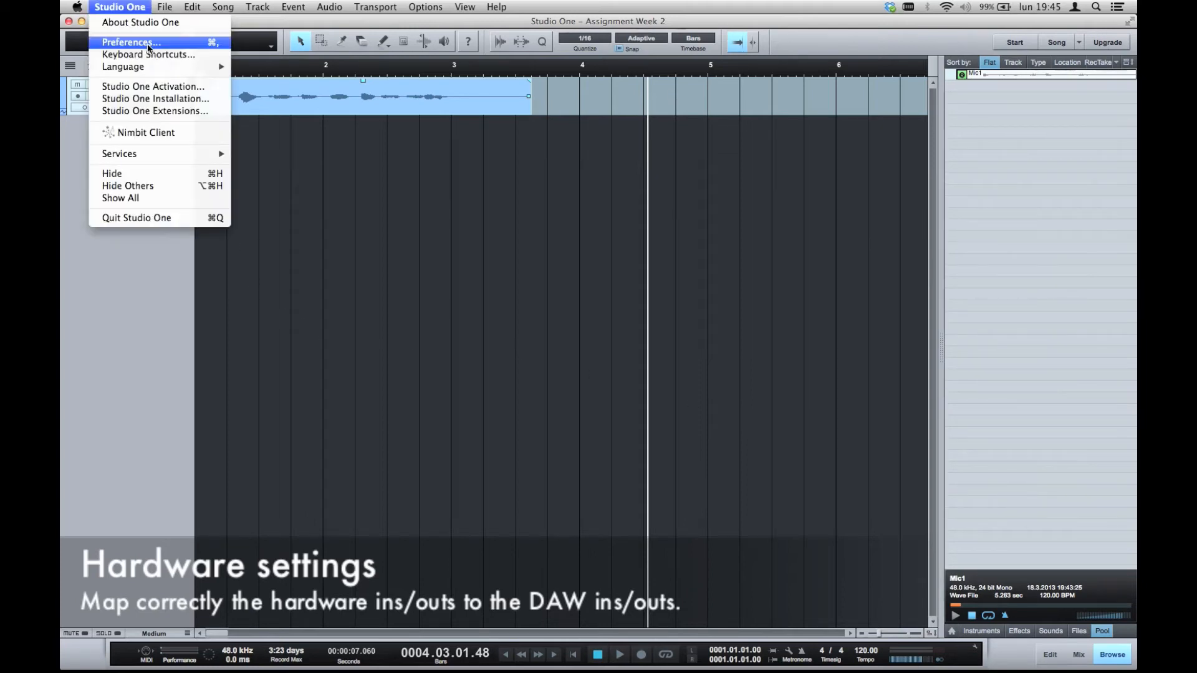
{"action": "left_click", "coordinate": [149, 44]}
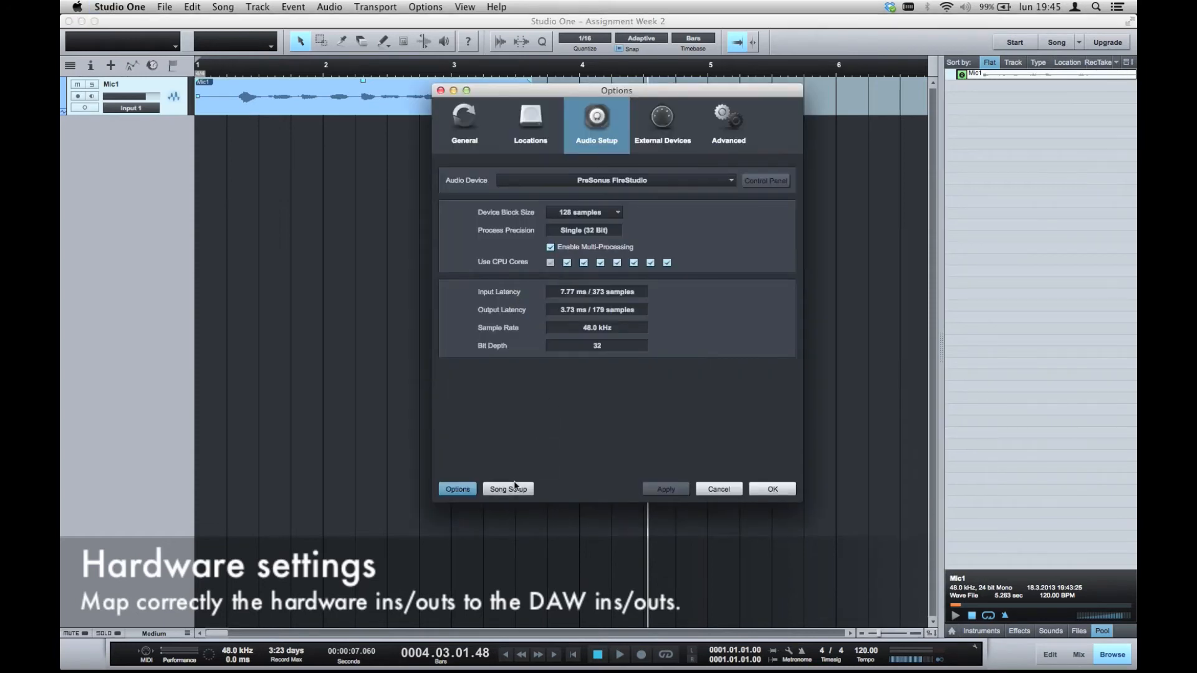
{"action": "left_click", "coordinate": [510, 492]}
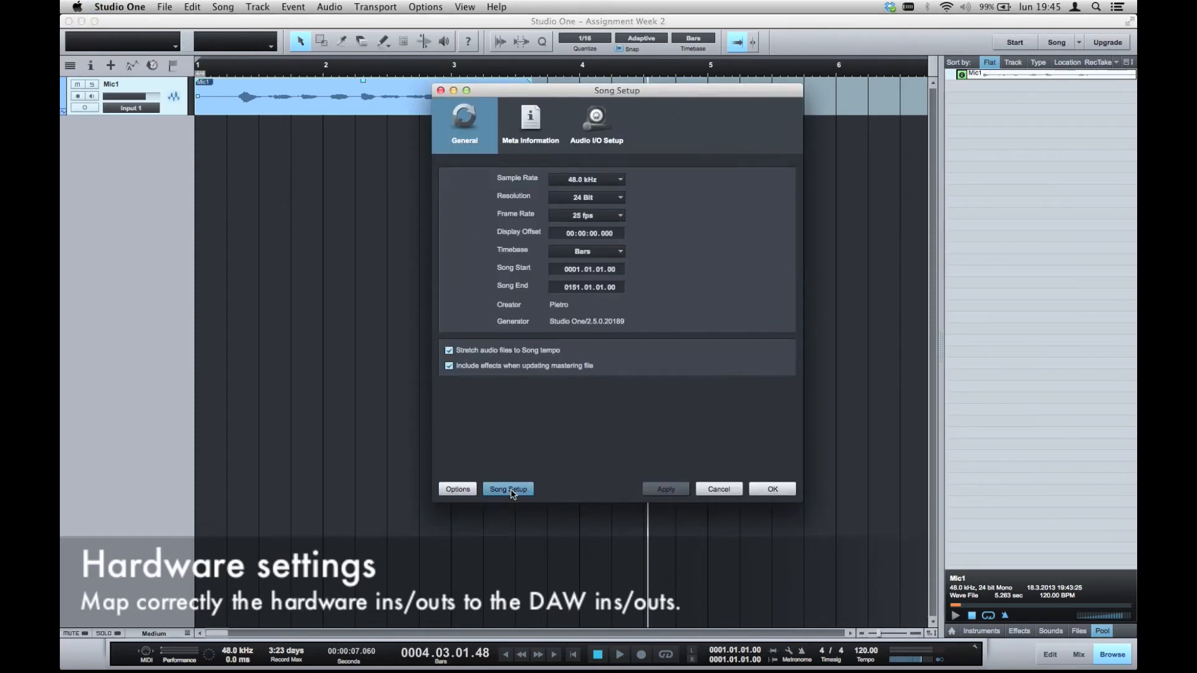
{"action": "left_click", "coordinate": [604, 131]}
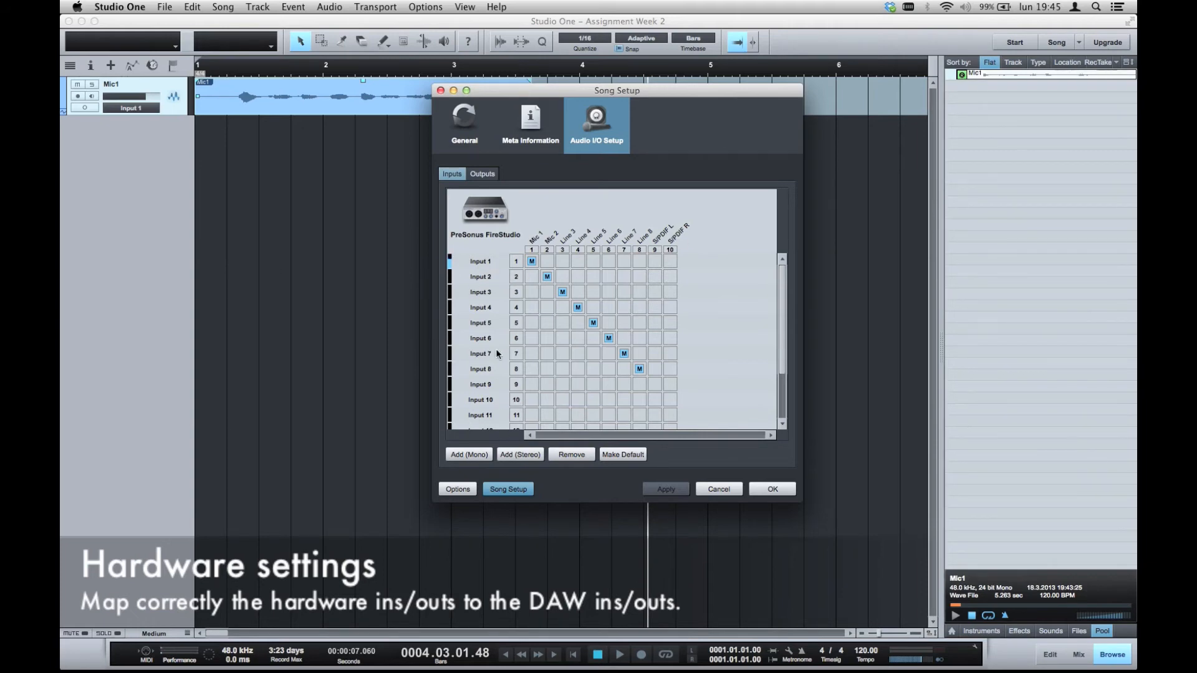
{"action": "left_click", "coordinate": [492, 175]}
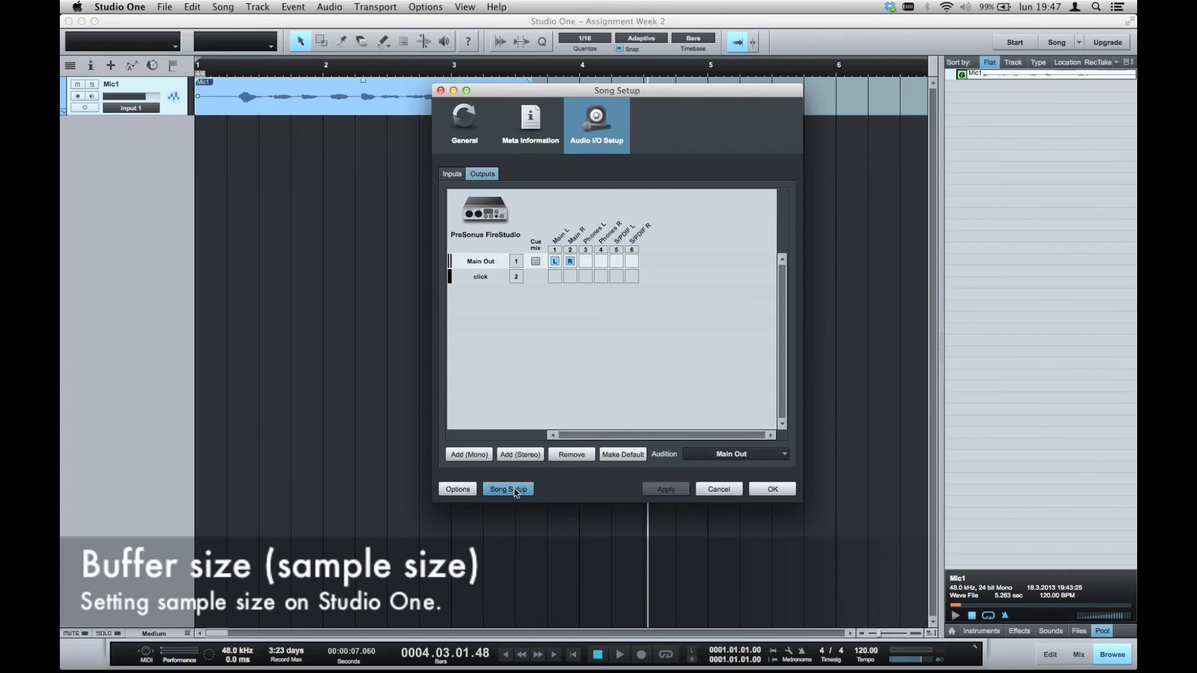
Choose a device block size of 128 samples in the audio setup options
{"action": "left_click", "coordinate": [455, 488]}
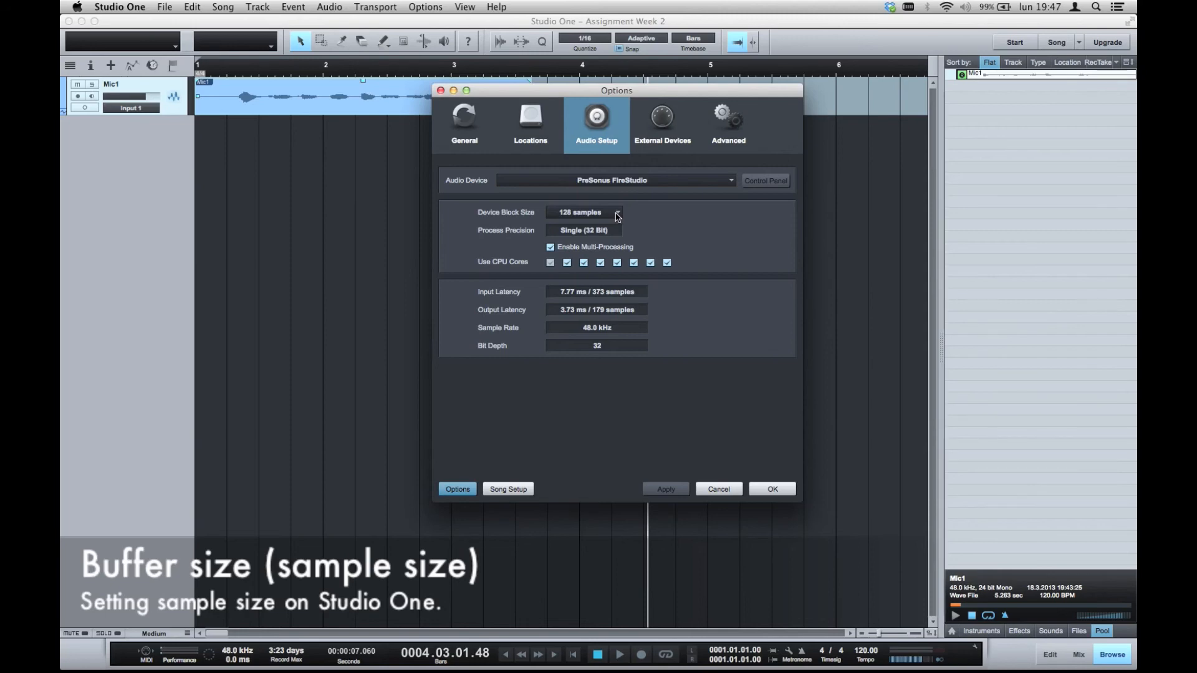
{"action": "left_click", "coordinate": [617, 215]}
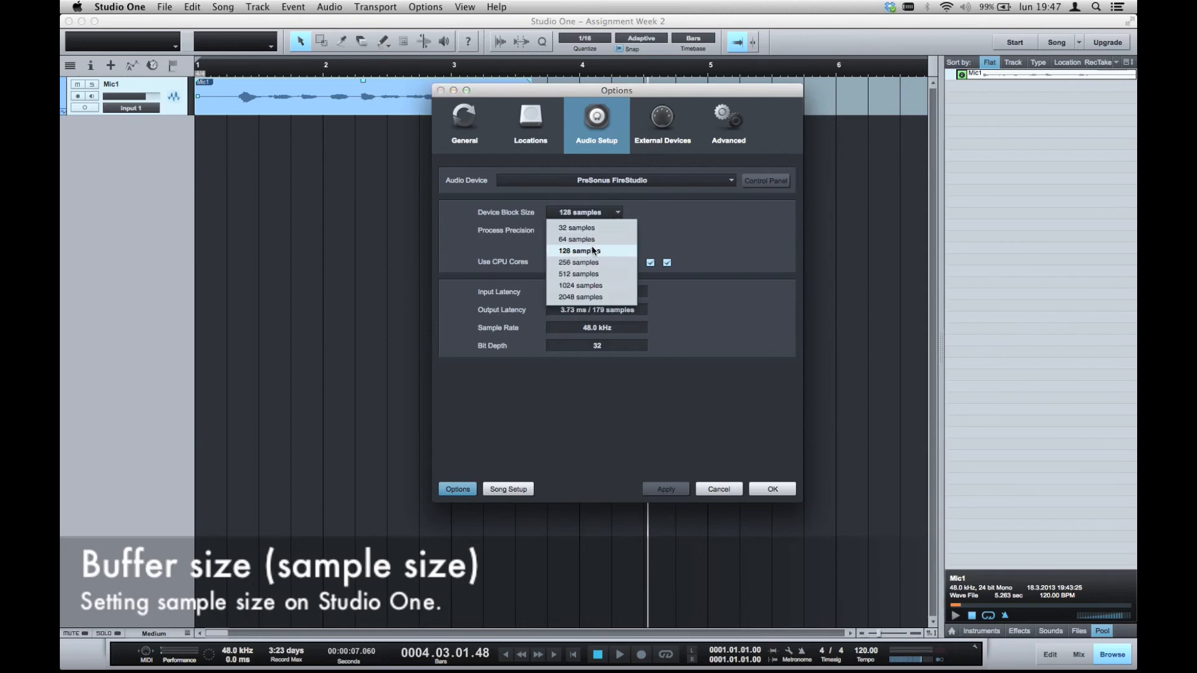
{"action": "left_click", "coordinate": [600, 250]}
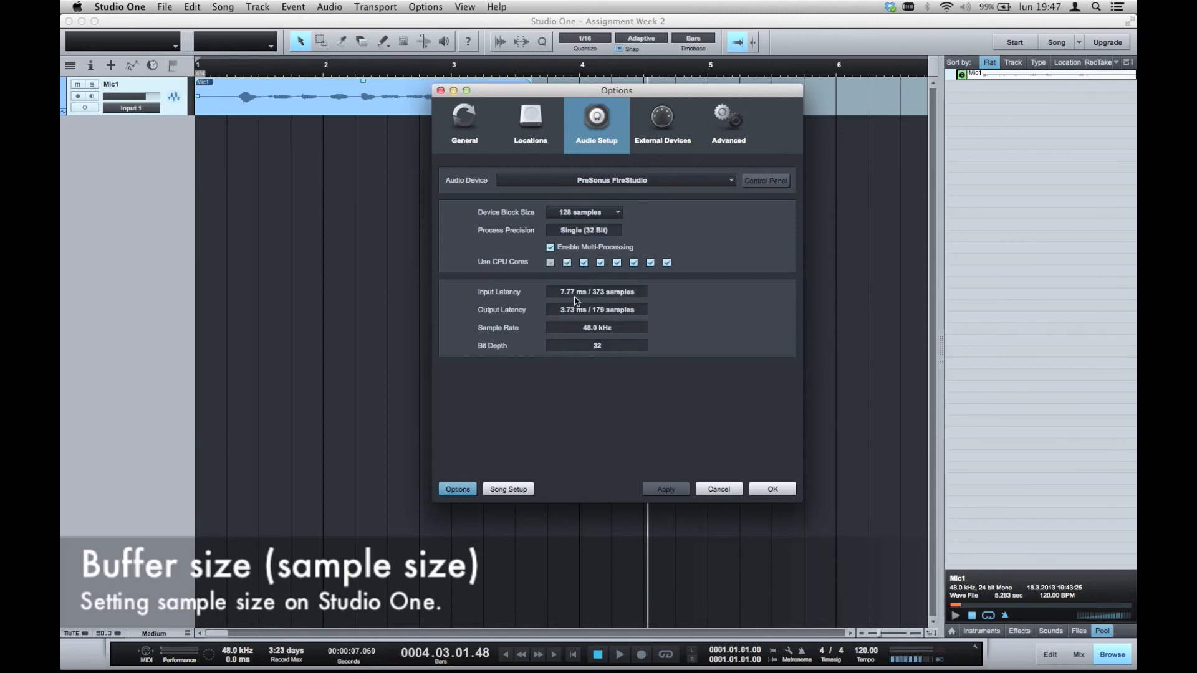